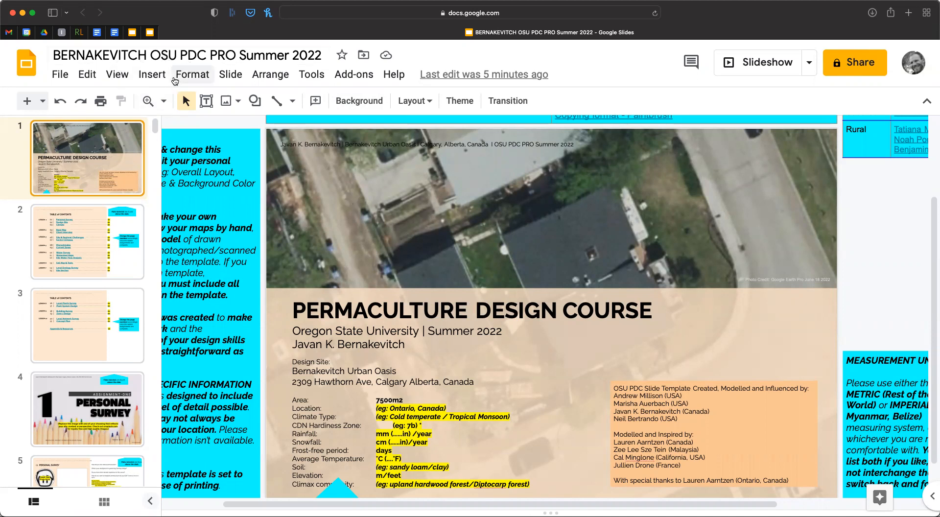
Look through the insertable item types, including images, shapes, call outs, charts, diagrams and lines.
{"action": "left_click", "coordinate": [158, 77]}
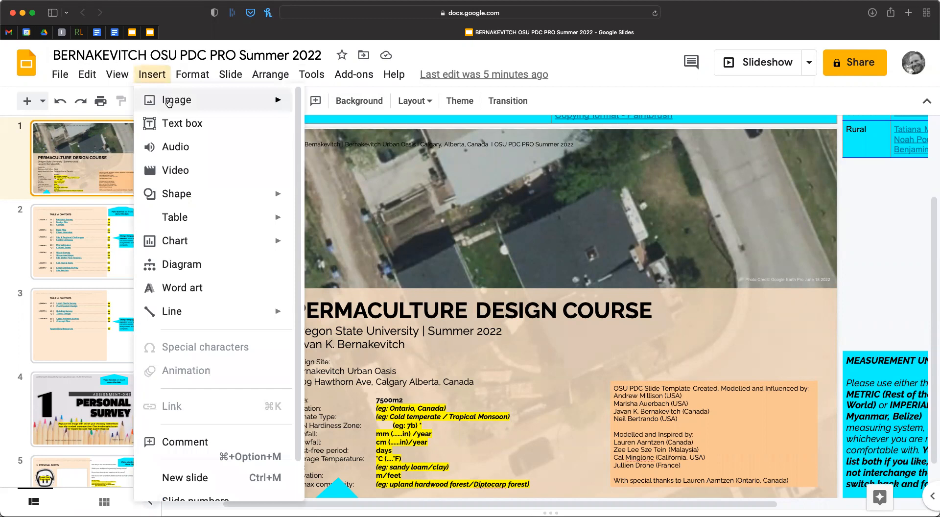
{"action": "mouse_move", "coordinate": [169, 102]}
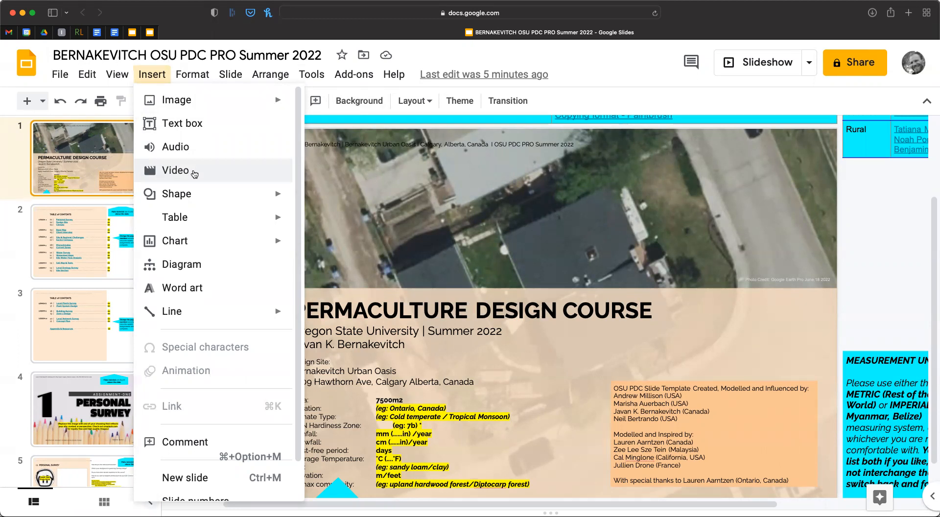
{"action": "mouse_move", "coordinate": [197, 202]}
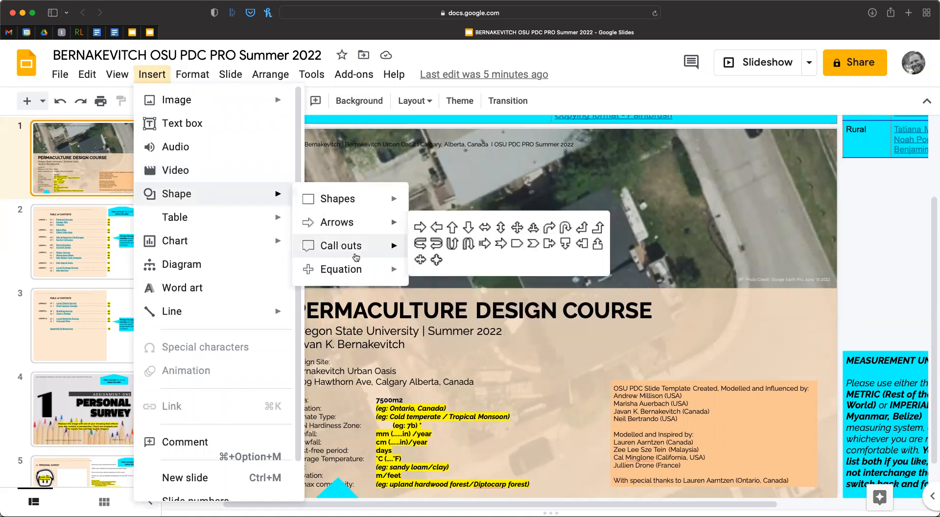
{"action": "mouse_move", "coordinate": [356, 257]}
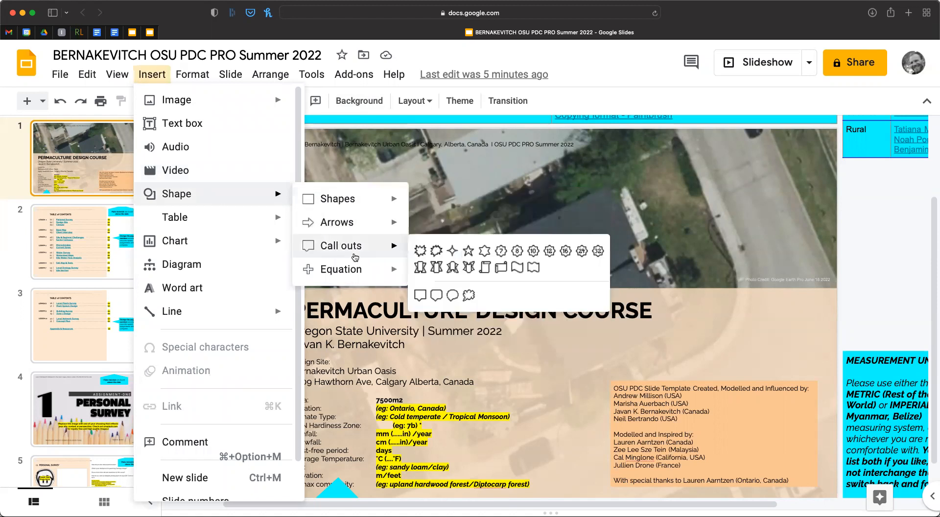
{"action": "mouse_move", "coordinate": [210, 224]}
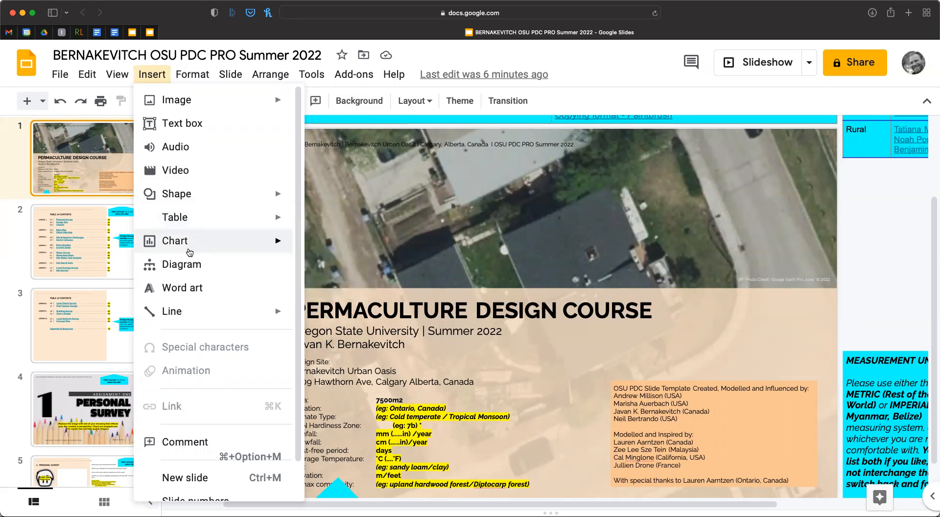
{"action": "mouse_move", "coordinate": [208, 246]}
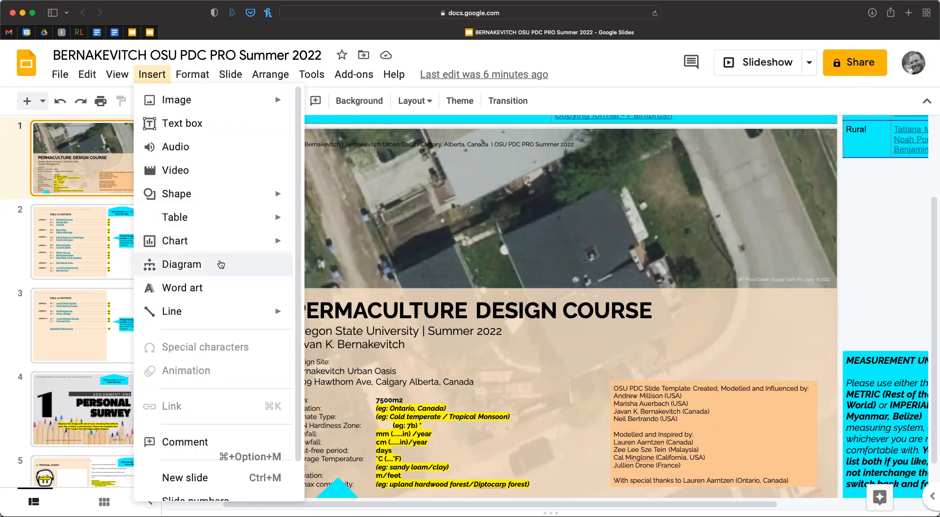
{"action": "mouse_move", "coordinate": [219, 317]}
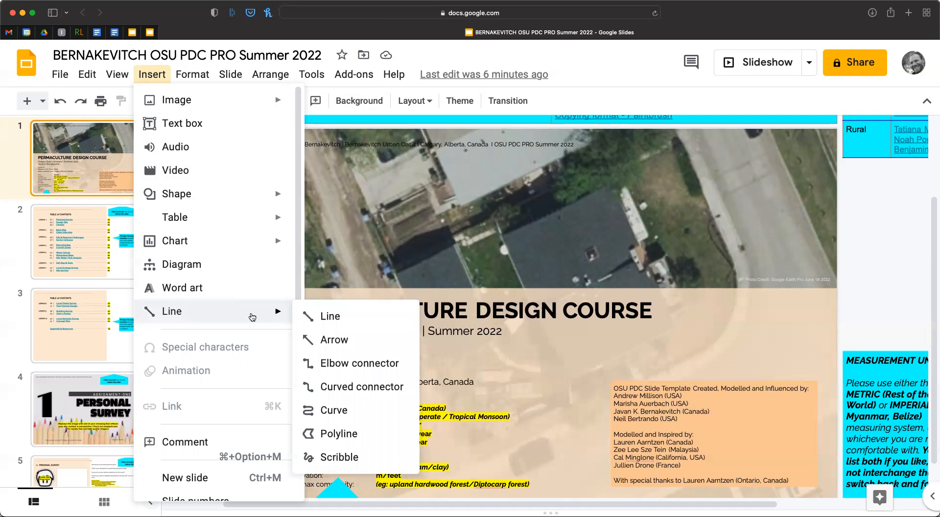
Select the beige panel behind the course title and extend it slightly from its upper-left corner.
{"action": "left_click", "coordinate": [781, 330]}
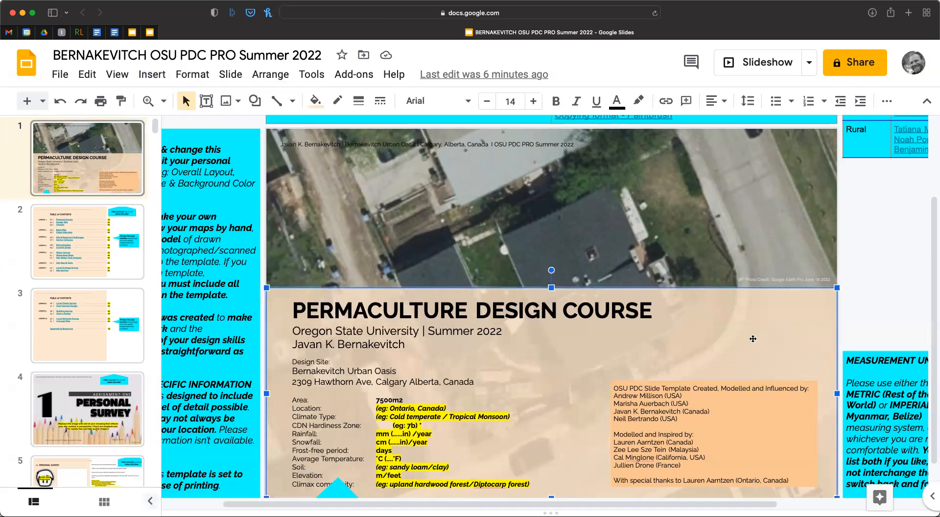
{"action": "scroll", "coordinate": [752, 339], "scroll_direction": "down", "scroll_amount": 2}
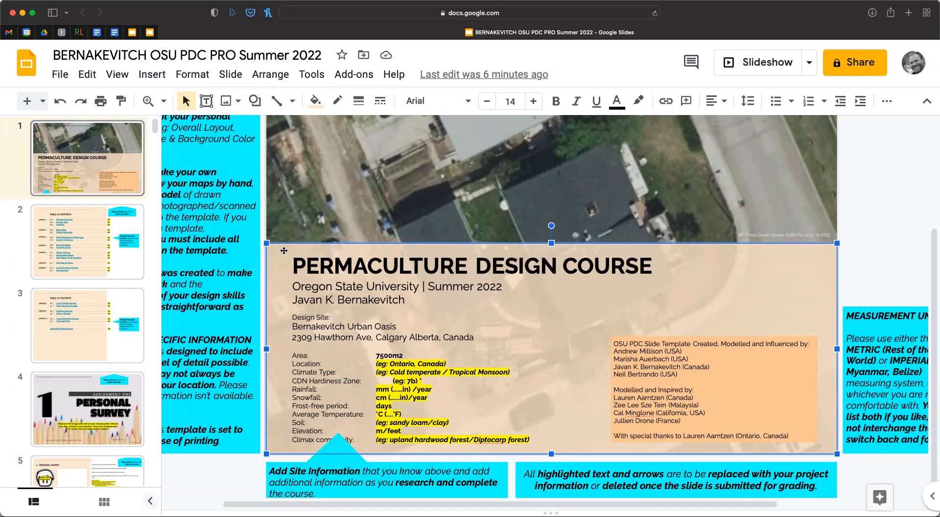
{"action": "mouse_move", "coordinate": [267, 242]}
{"action": "left_mouse_down"}
{"action": "mouse_move", "coordinate": [216, 196]}
{"action": "mouse_move", "coordinate": [213, 228]}
{"action": "mouse_move", "coordinate": [270, 164]}
{"action": "mouse_move", "coordinate": [284, 182]}
{"action": "mouse_move", "coordinate": [431, 192]}
{"action": "mouse_move", "coordinate": [313, 207]}
{"action": "mouse_move", "coordinate": [369, 200]}
{"action": "mouse_move", "coordinate": [374, 238]}
{"action": "mouse_move", "coordinate": [266, 242]}
{"action": "left_mouse_up"}
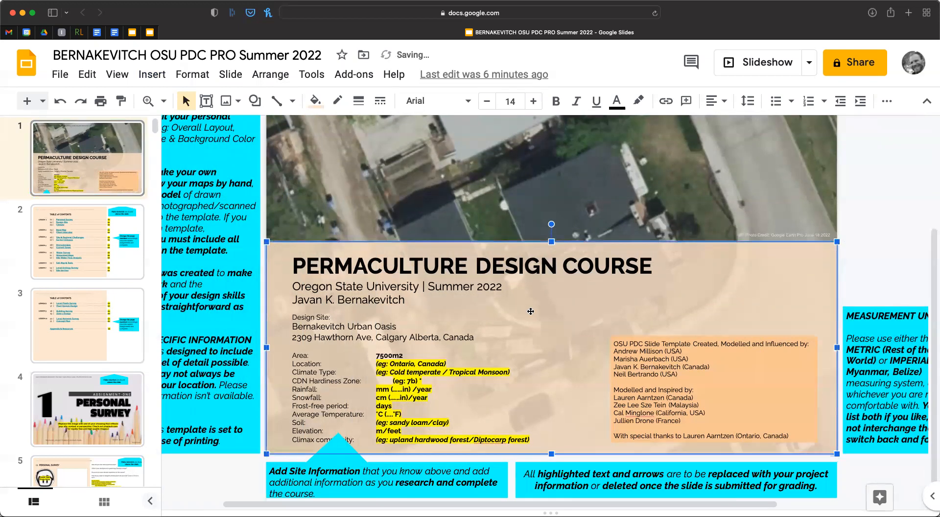
Move the beige title panel slightly up, then return it to the slide's lower edge.
{"action": "left_click", "coordinate": [680, 284]}
{"action": "mouse_move", "coordinate": [742, 293]}
{"action": "left_mouse_down"}
{"action": "mouse_move", "coordinate": [777, 292]}
{"action": "mouse_move", "coordinate": [740, 283]}
{"action": "left_mouse_up"}
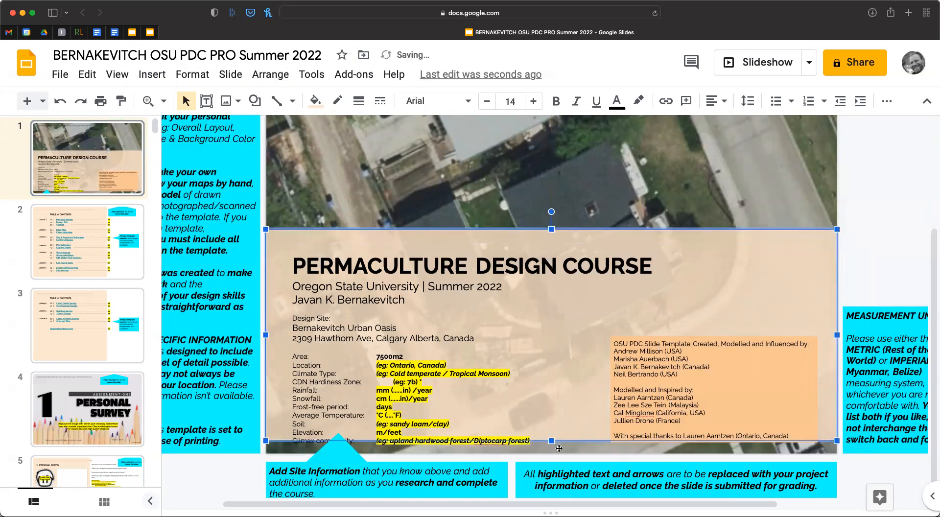
{"action": "left_click_drag", "start_coordinate": [788, 271], "coordinate": [789, 283]}
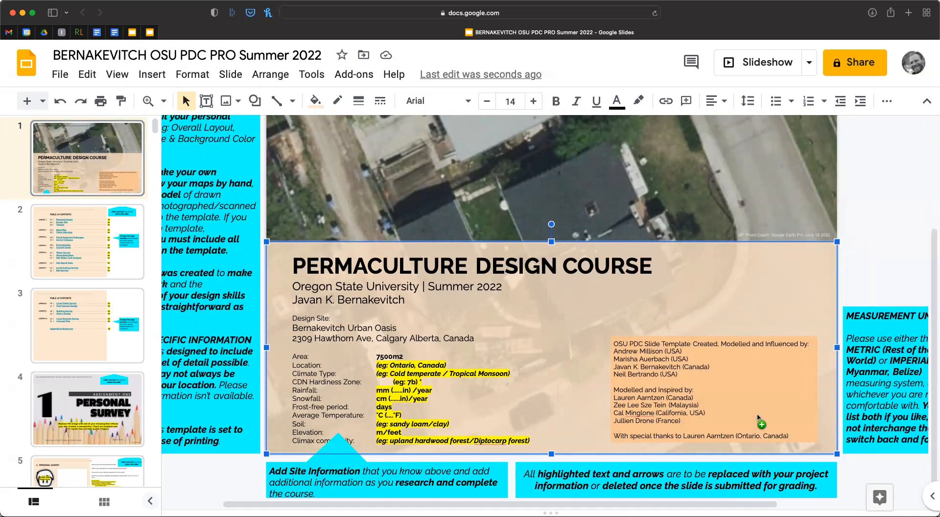
Place an aerial photo of the site on the cover slide and move it partly over the course title.
{"action": "left_click_drag", "start_coordinate": [587, 191], "coordinate": [575, 195]}
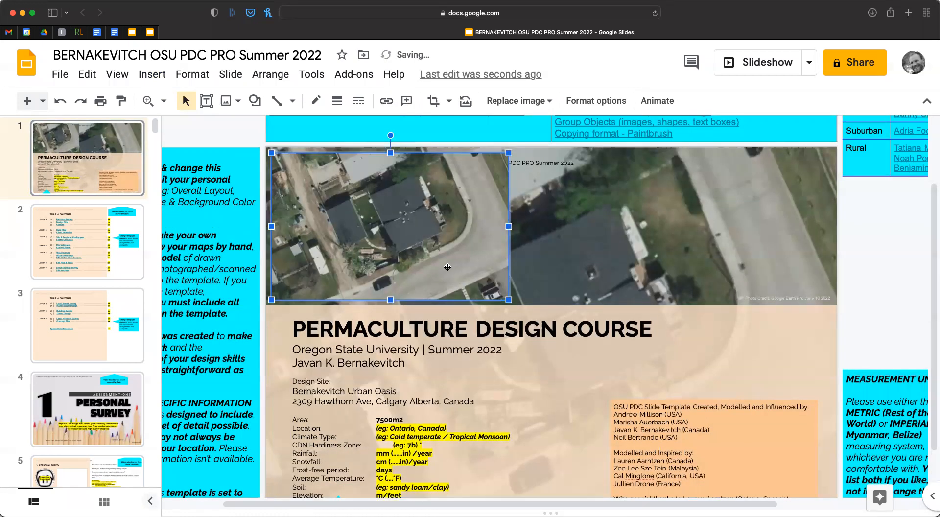
{"action": "left_click_drag", "start_coordinate": [405, 240], "coordinate": [496, 327]}
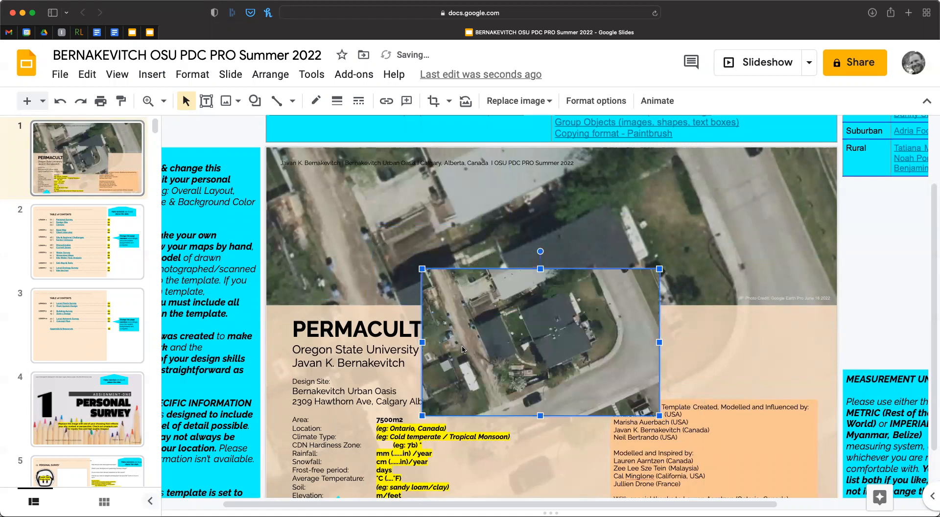
Send the aerial photo to the back of the stacking order, then bring it to the front again.
{"action": "right_click", "coordinate": [509, 323]}
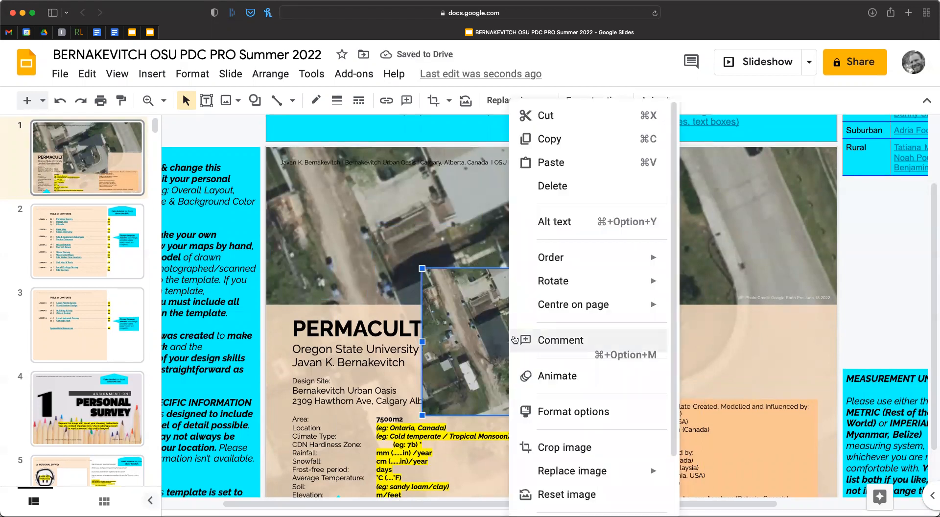
{"action": "mouse_move", "coordinate": [562, 259]}
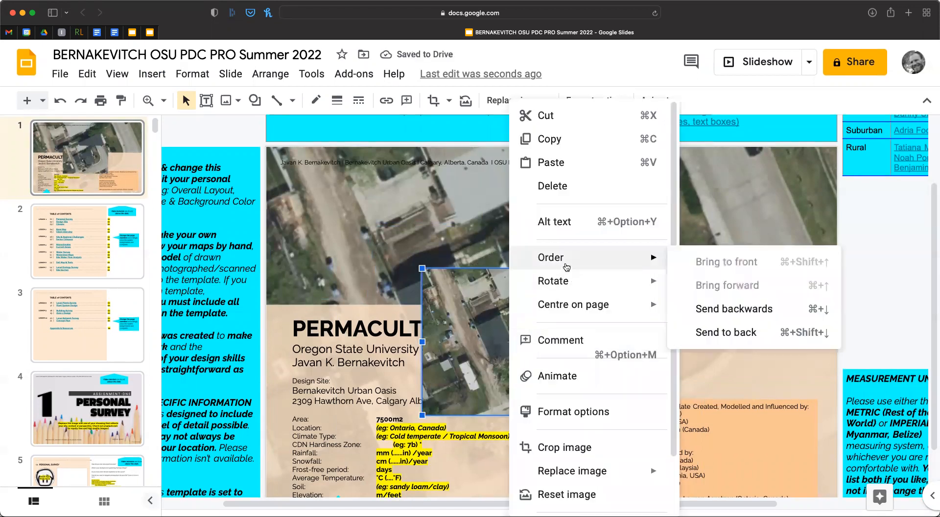
{"action": "left_click", "coordinate": [745, 332]}
{"action": "right_click", "coordinate": [550, 279]}
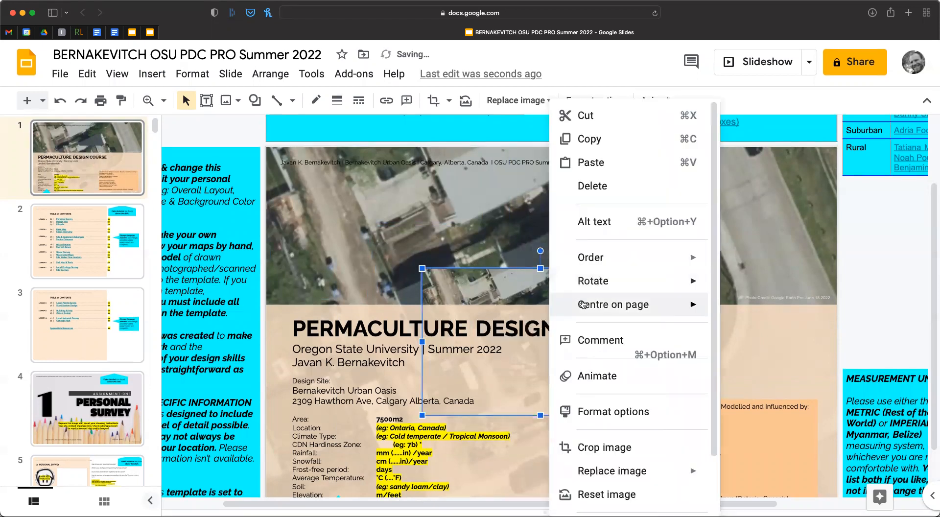
{"action": "mouse_move", "coordinate": [637, 258]}
{"action": "left_click", "coordinate": [781, 261]}
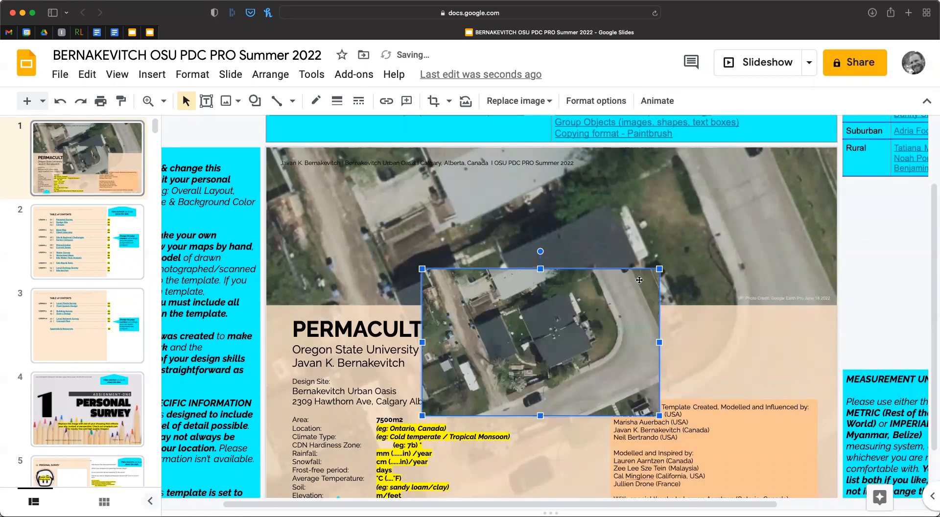
Shift the aerial photo up and to the left, then delete it from the slide.
{"action": "left_click_drag", "start_coordinate": [559, 325], "coordinate": [468, 281]}
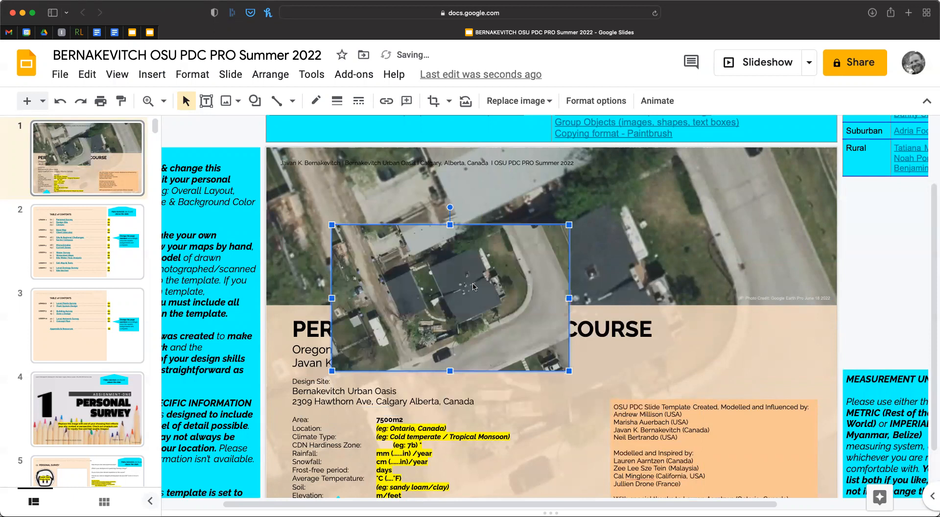
{"action": "key", "text": "Delete"}
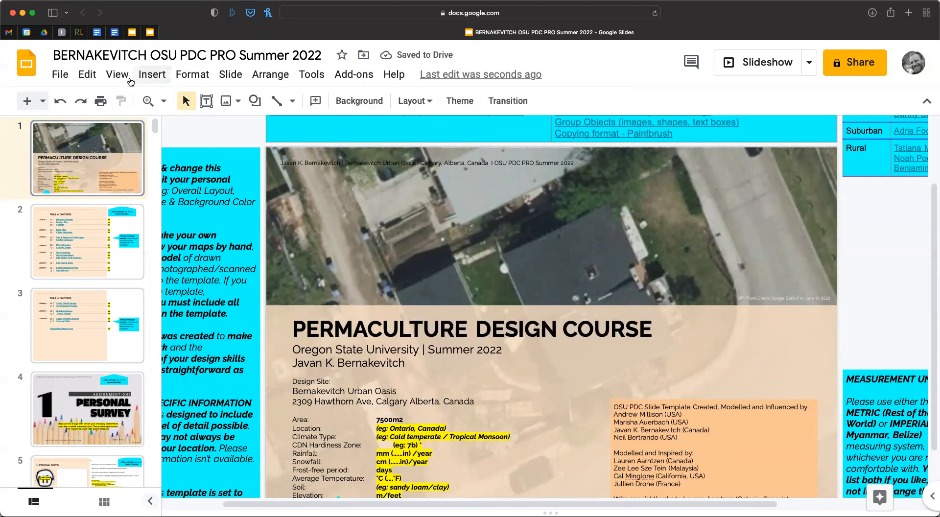
Insert a wide text box over the cover's aerial image with the text "I can type whatever I want in this box".
{"action": "left_click", "coordinate": [152, 75]}
{"action": "left_click", "coordinate": [174, 122]}
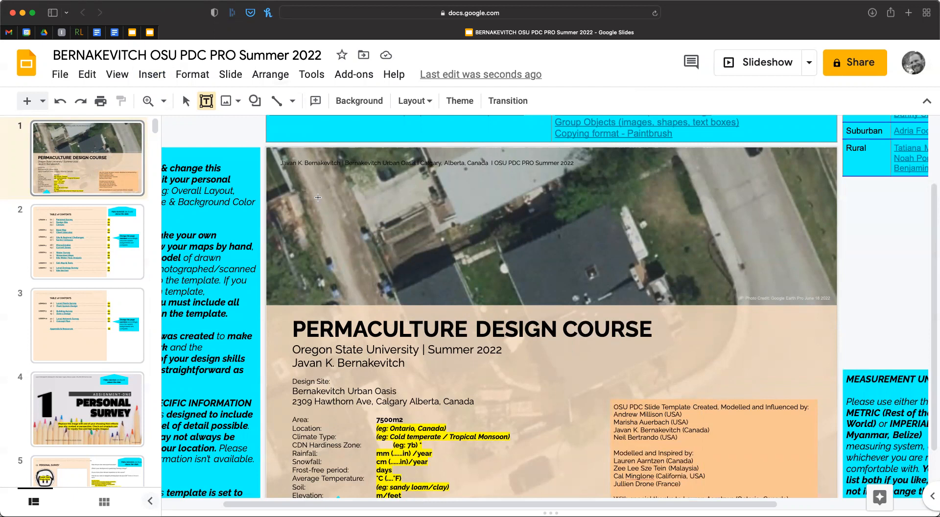
{"action": "left_click_drag", "start_coordinate": [347, 209], "coordinate": [699, 278]}
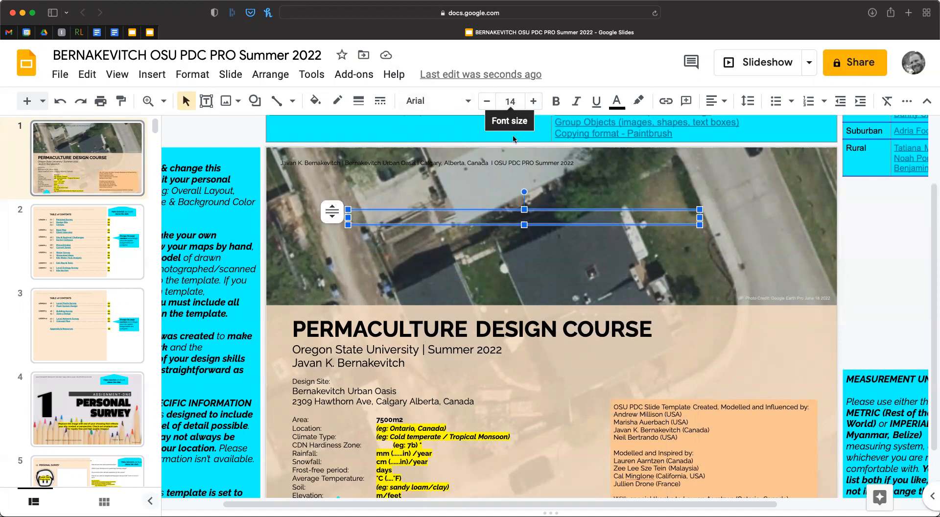
{"action": "type", "text": "can"}
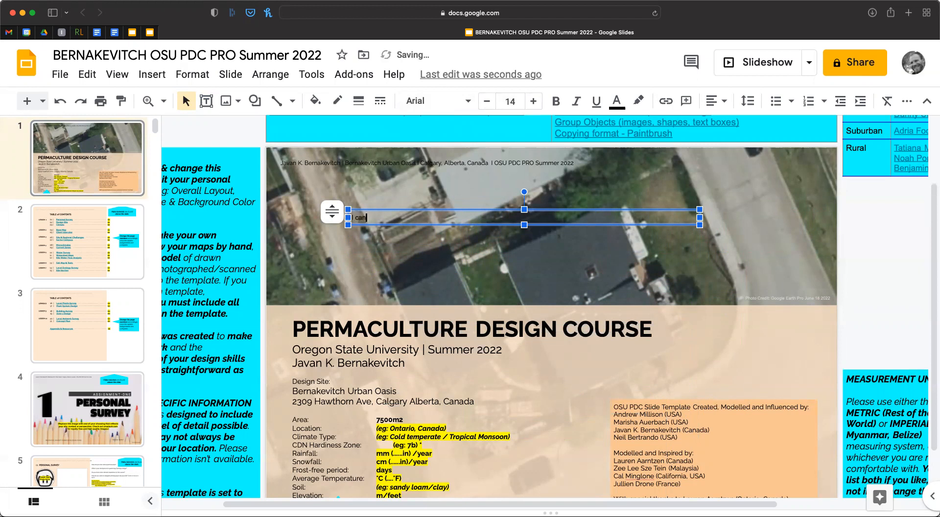
{"action": "type", "text": " type whatever I want in this box"}
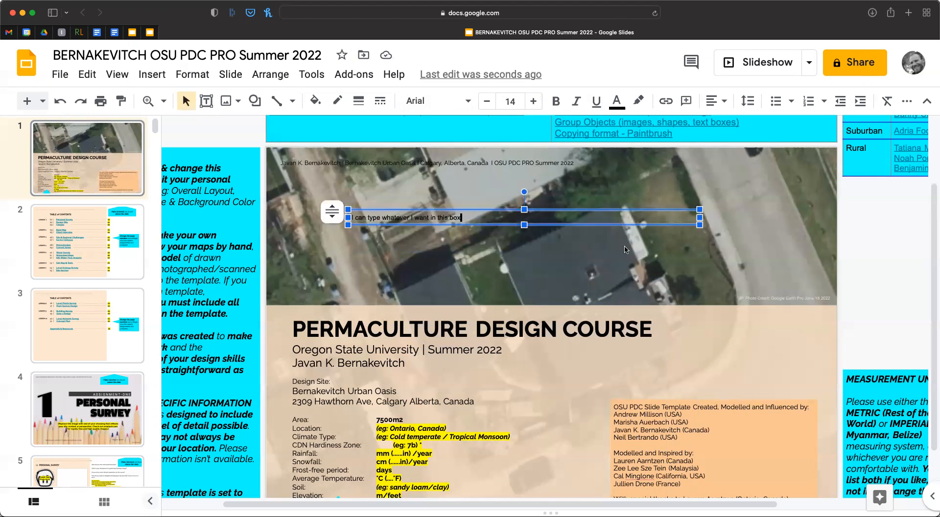
{"action": "left_click", "coordinate": [862, 222]}
Shift the text box slightly left and narrow it to fit its single line of text.
{"action": "left_click", "coordinate": [641, 215]}
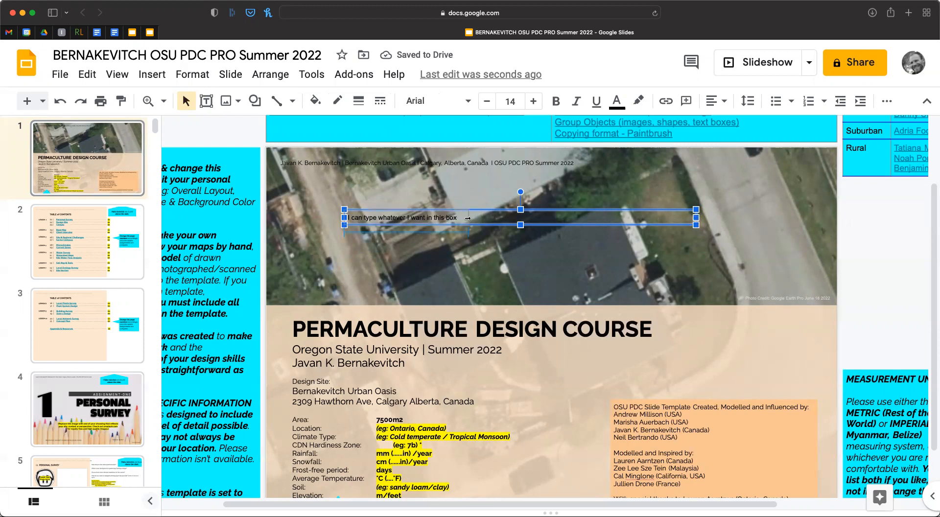
{"action": "left_click_drag", "start_coordinate": [462, 218], "coordinate": [462, 220]}
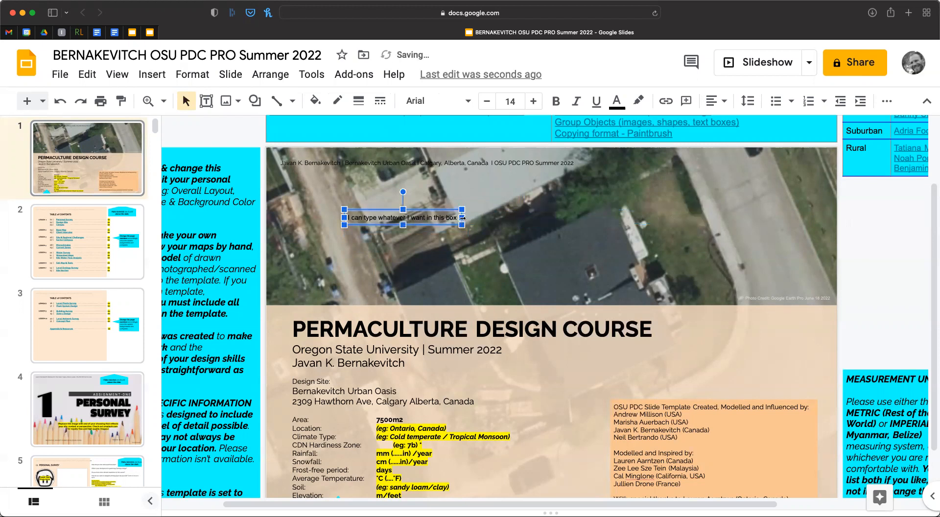
{"action": "key", "text": "super+z"}
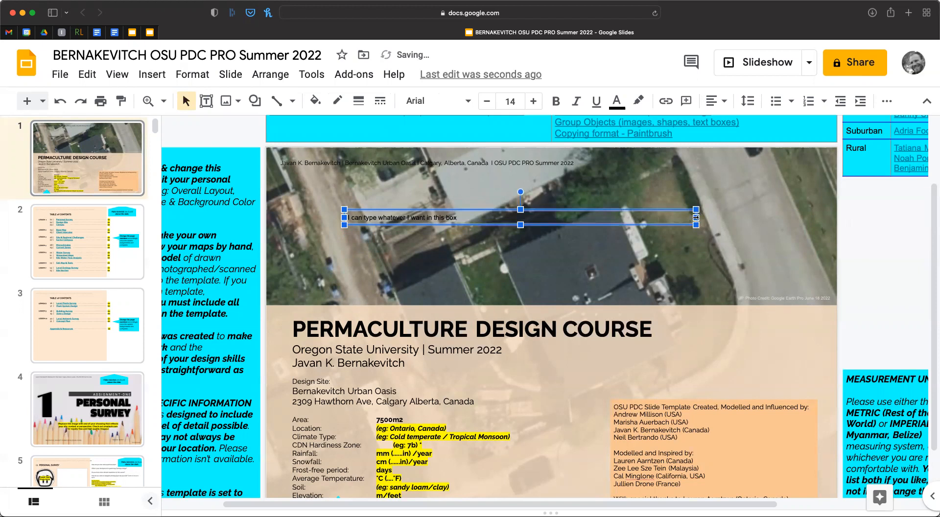
{"action": "left_click_drag", "start_coordinate": [696, 217], "coordinate": [464, 217]}
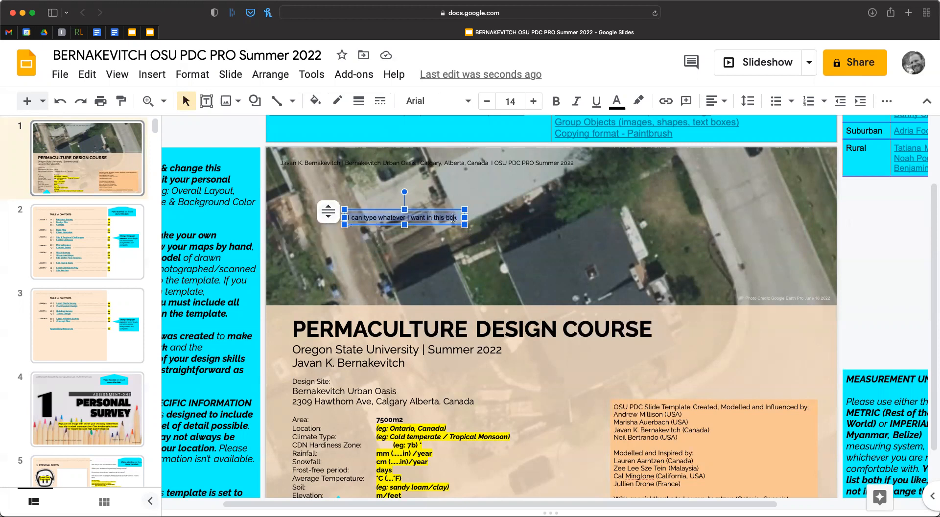
Select all the text in the box and increase its font size step by step to 23.
{"action": "left_click", "coordinate": [383, 219]}
{"action": "left_click_drag", "start_coordinate": [349, 218], "coordinate": [464, 218]}
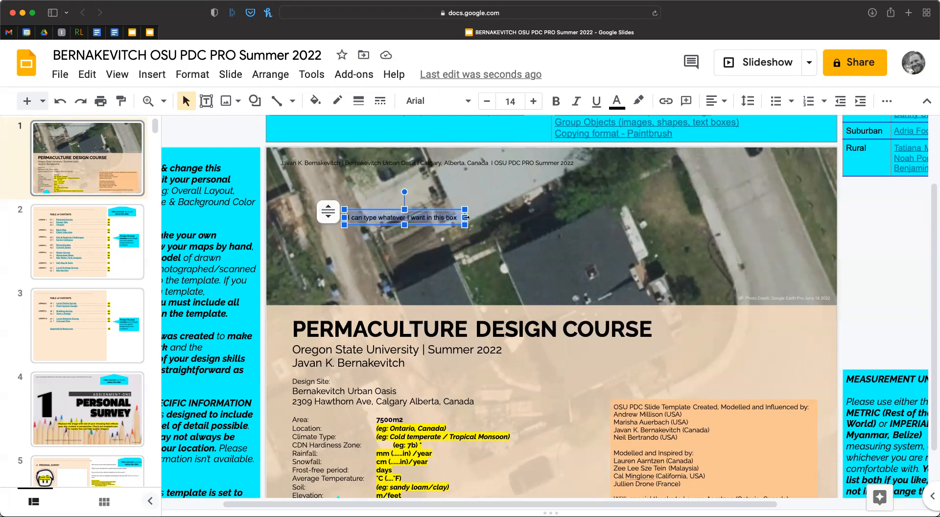
{"action": "left_click", "coordinate": [533, 101]}
{"action": "left_click", "coordinate": [533, 101]}
{"action": "left_click", "coordinate": [533, 101]}
{"action": "left_click", "coordinate": [533, 100]}
{"action": "left_click", "coordinate": [533, 101]}
{"action": "left_click", "coordinate": [533, 101]}
{"action": "left_click", "coordinate": [533, 101]}
{"action": "left_click", "coordinate": [533, 101]}
{"action": "left_click", "coordinate": [533, 101]}
Set the text's font size to 60, then change it to 51.
{"action": "left_click", "coordinate": [509, 101]}
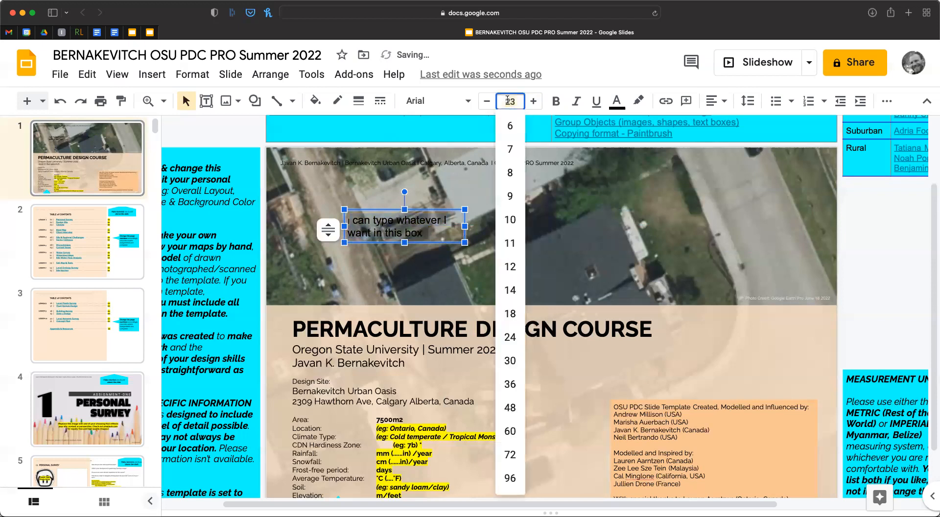
{"action": "left_click", "coordinate": [517, 430]}
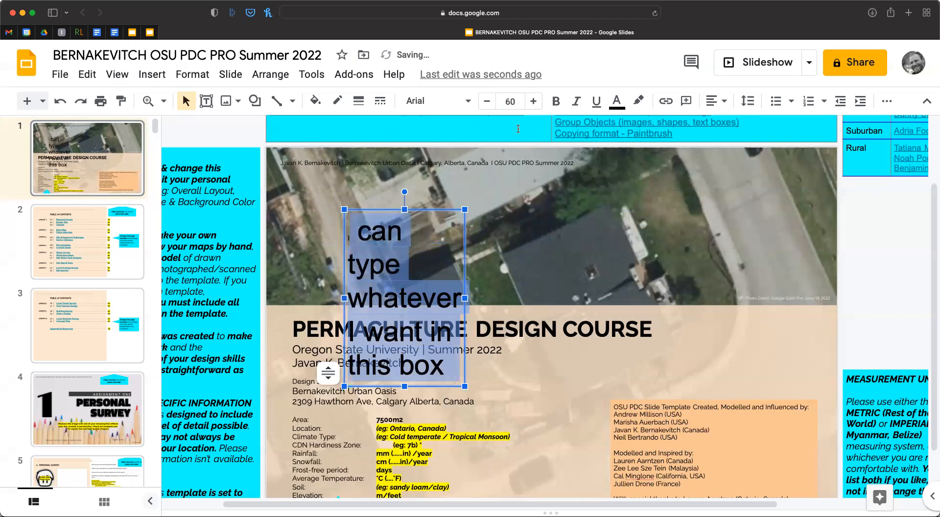
{"action": "left_click", "coordinate": [511, 96]}
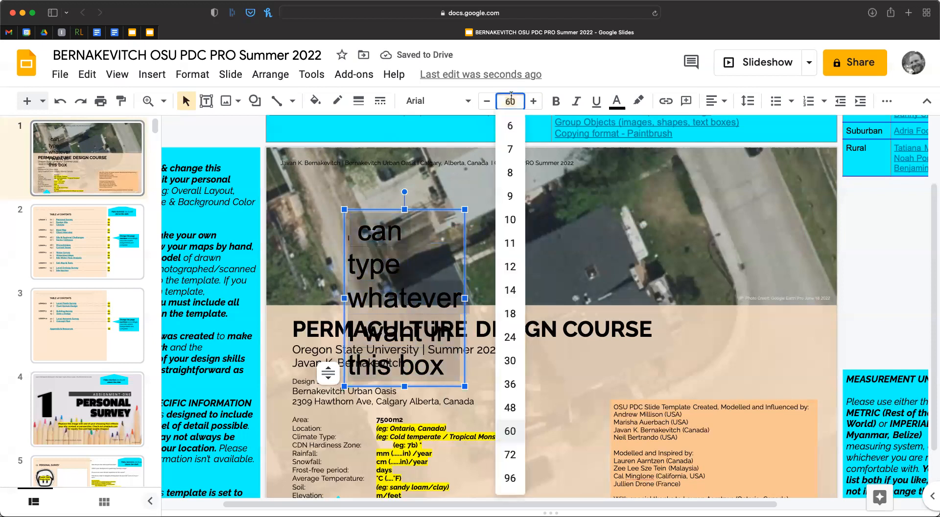
{"action": "type", "text": "51"}
{"action": "key", "text": "Return"}
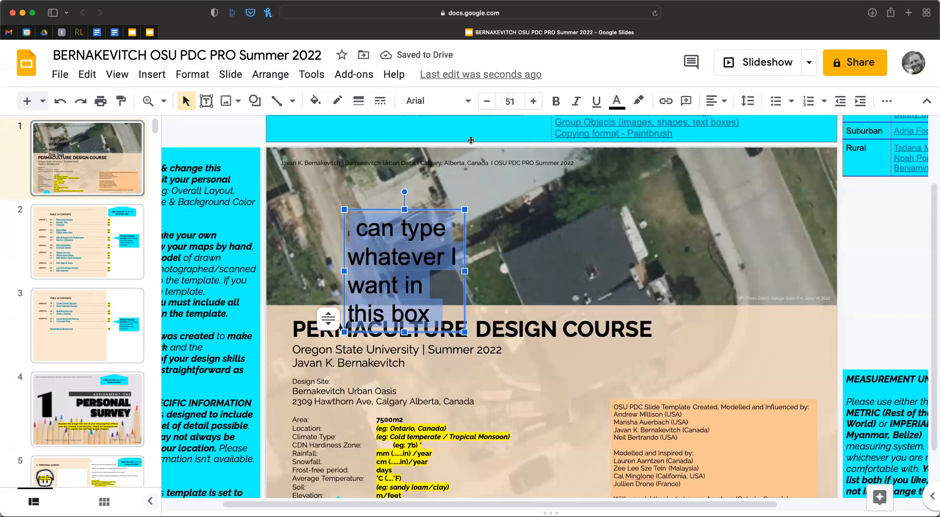
Look through the available fonts and the Spartan weights, leaving the text in Arial.
{"action": "left_click", "coordinate": [467, 101]}
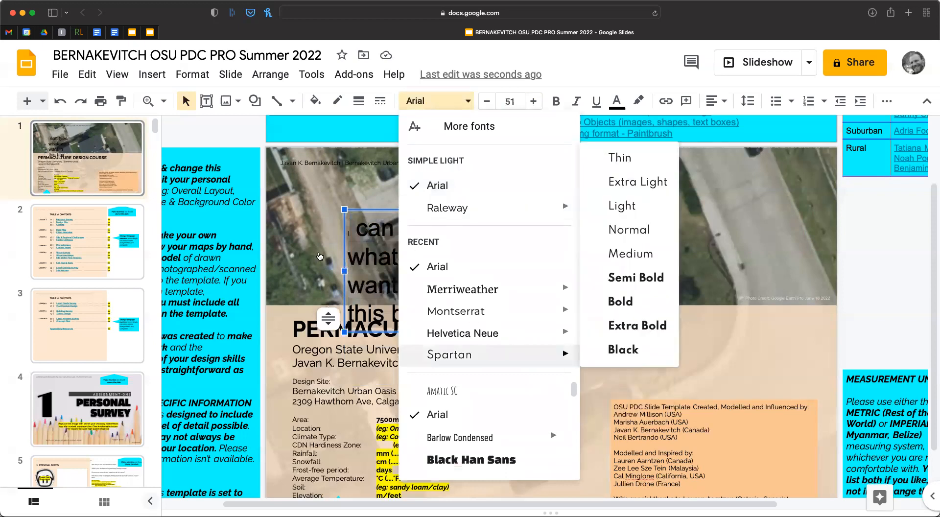
{"action": "left_click", "coordinate": [762, 248]}
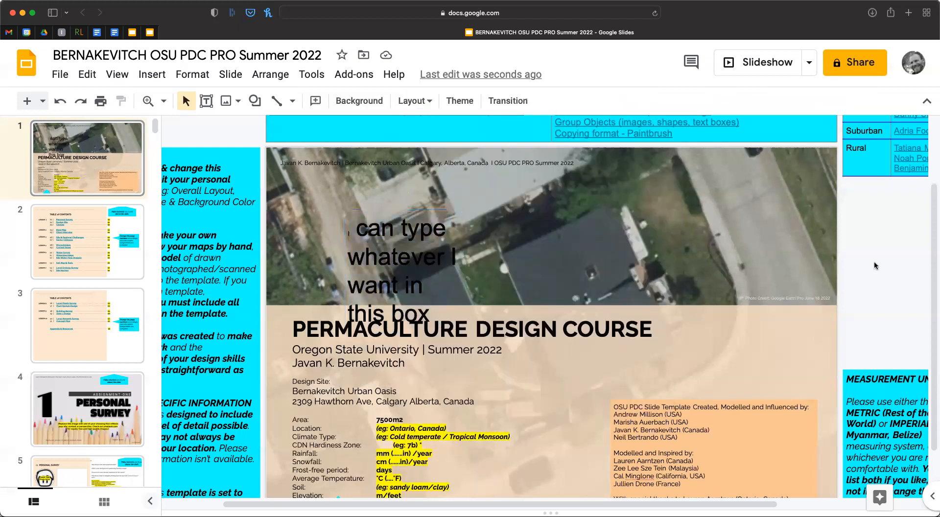
Delete the sample text box from the cover slide.
{"action": "left_click", "coordinate": [362, 251]}
{"action": "left_click", "coordinate": [285, 212]}
{"action": "left_click", "coordinate": [403, 250]}
{"action": "key", "text": "Delete"}
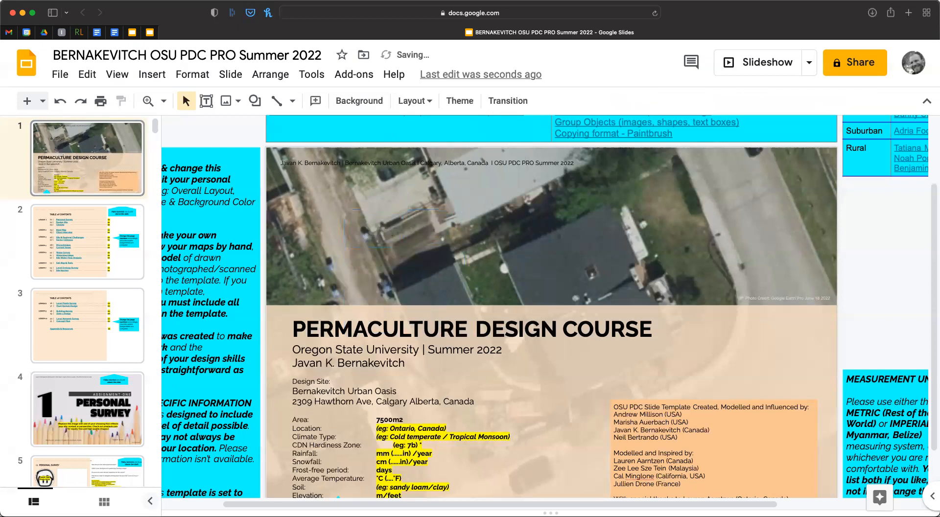
{"action": "scroll", "coordinate": [444, 321], "scroll_direction": "down", "scroll_amount": 2}
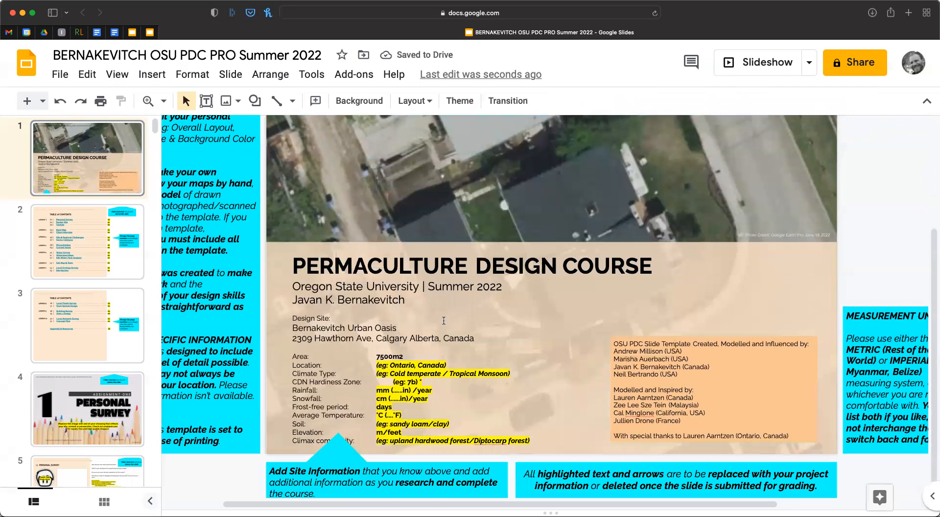